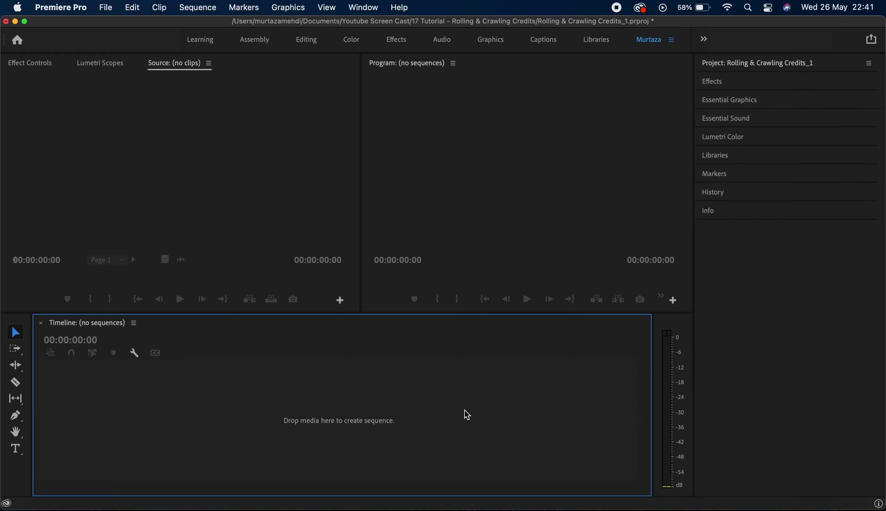
Step: Create a new sequence named Rolling Credits with the DSLR 1080p25 preset
key(super+n)
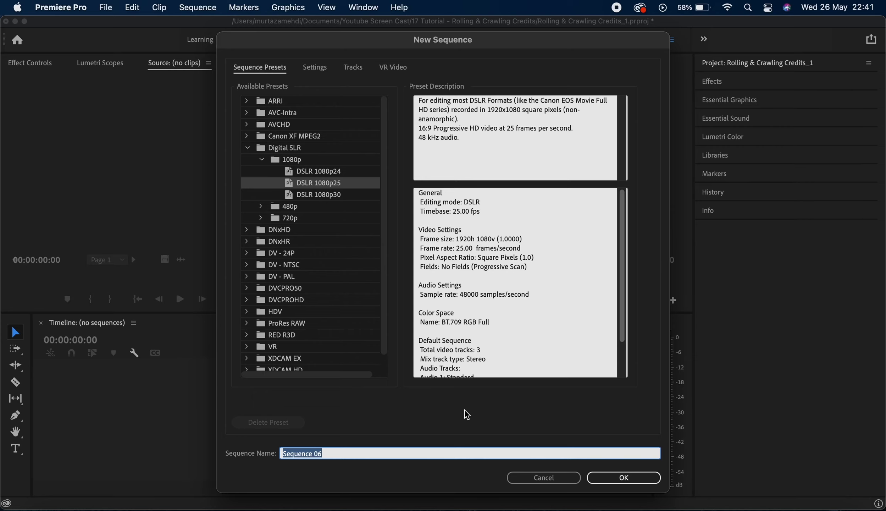
text(Rolling Credits)
key(Return)
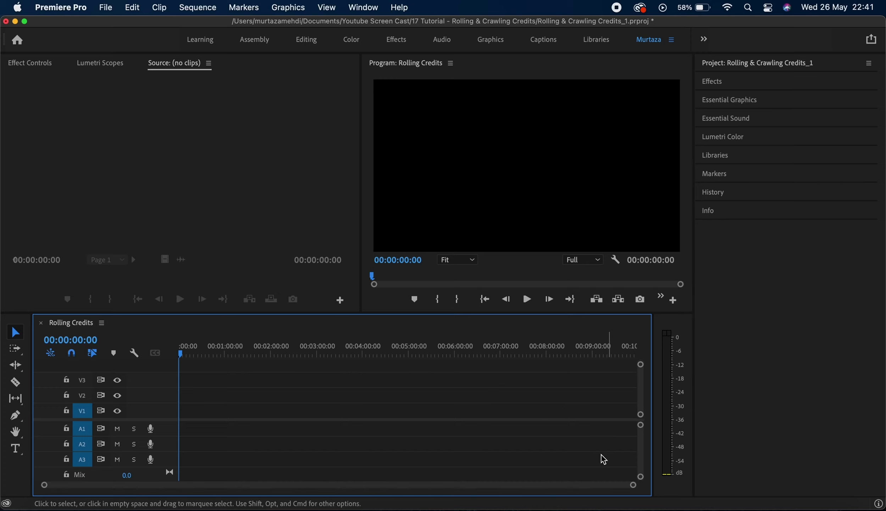
Step: Switch to the Word document and copy the whole character-name column of the CAST table
click(728, 505)
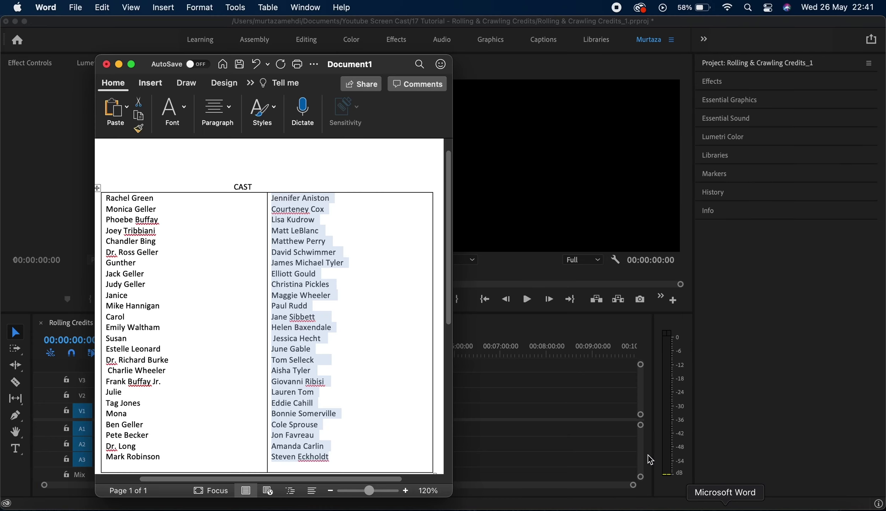
click(169, 338)
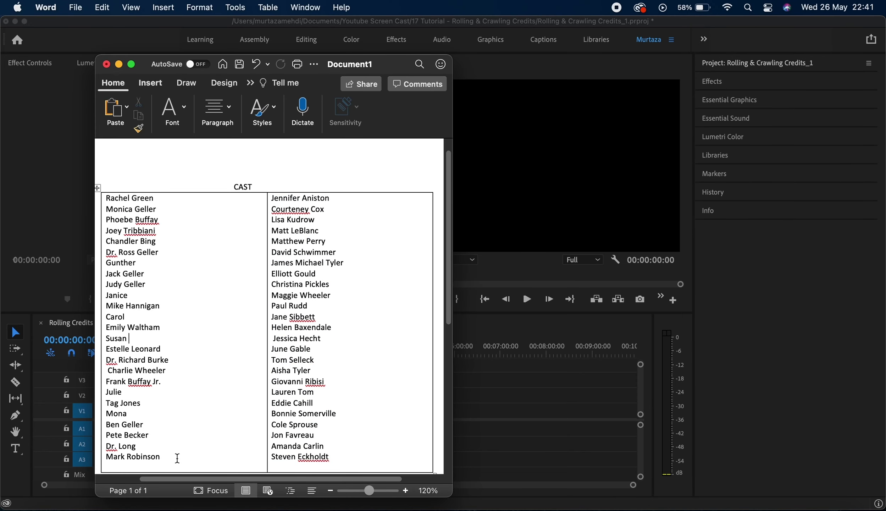
drag(177, 458, 104, 201)
key(super+c)
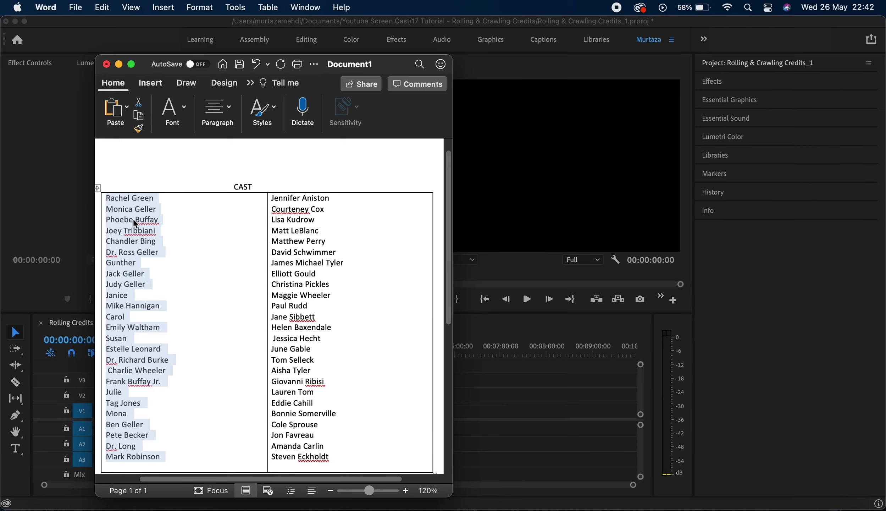
Step: Back in Premiere Pro, add a CAST heading near the top of the frame and paste the character names as a text layer below it
click(494, 391)
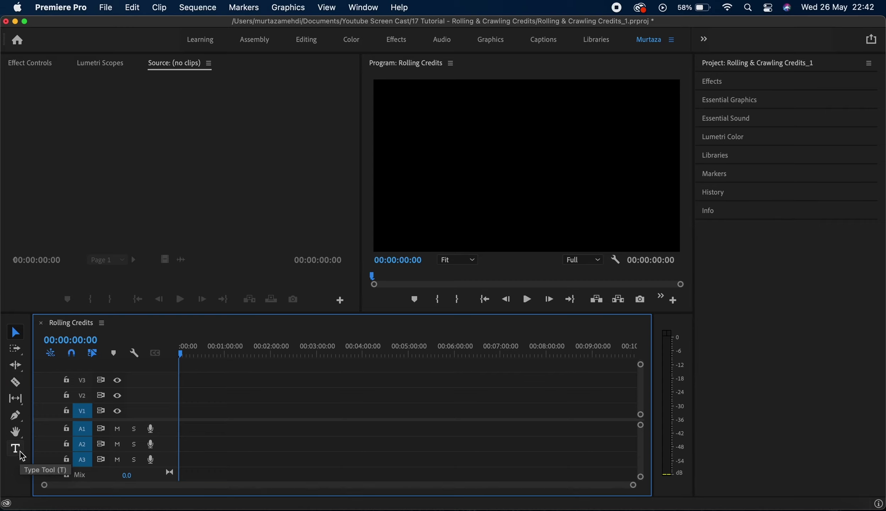
click(16, 448)
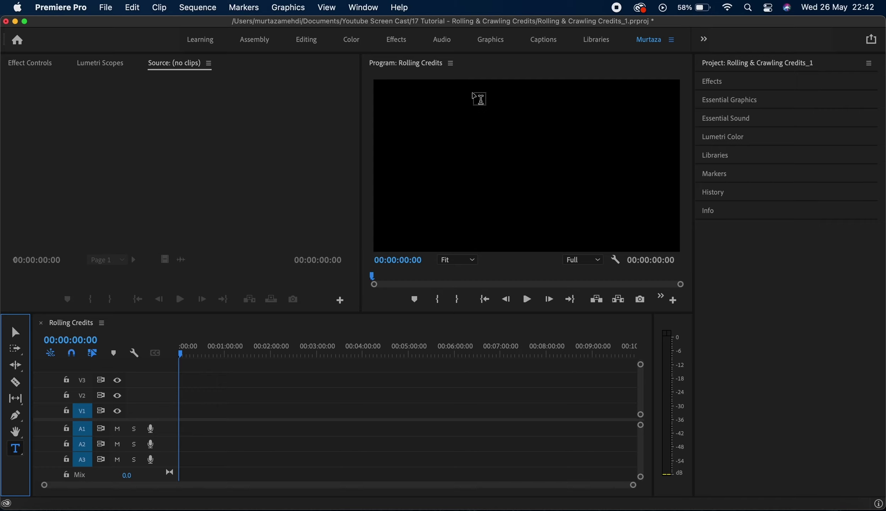
click(474, 93)
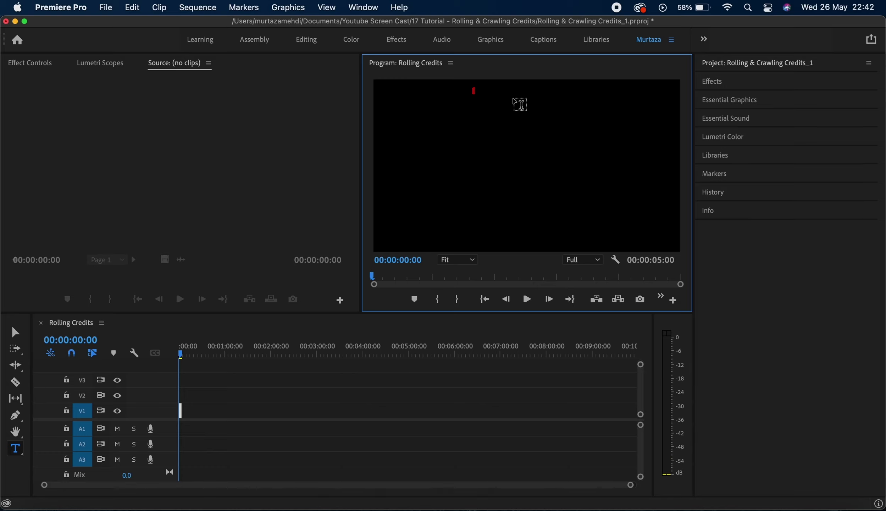
text(CAST)
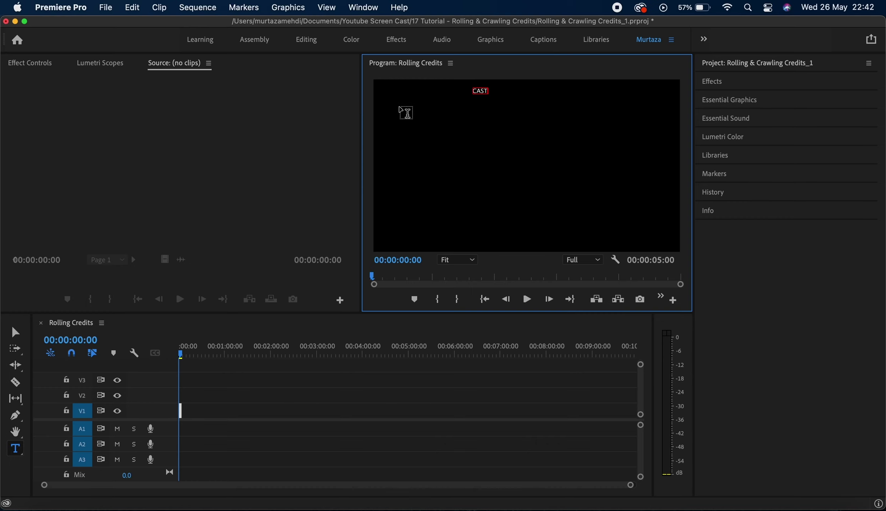
click(400, 105)
key(super+v)
Step: Copy the actor-name column from the Word table and paste it in Premiere Pro as a text layer beside the character names
click(725, 508)
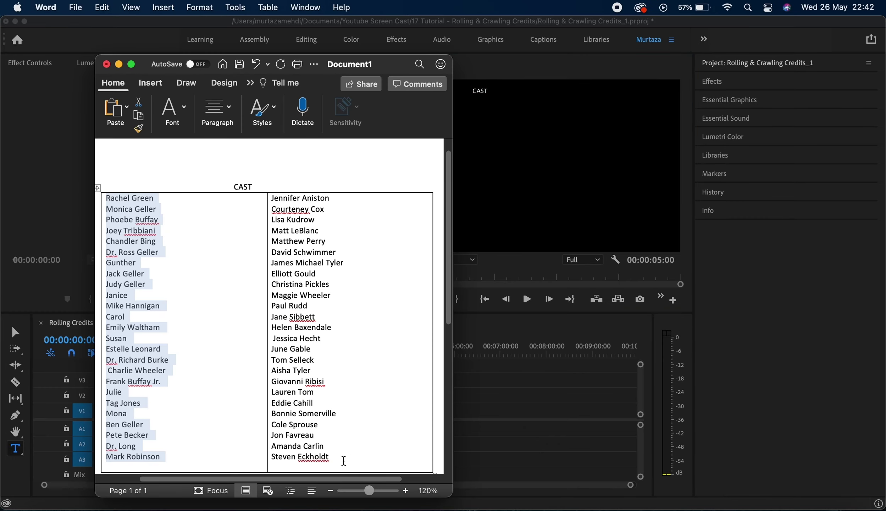
drag(341, 460, 273, 199)
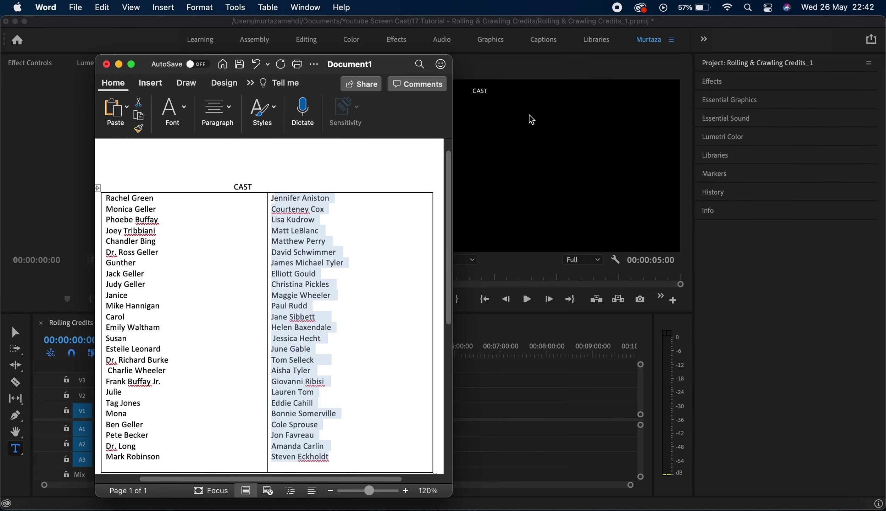
click(561, 117)
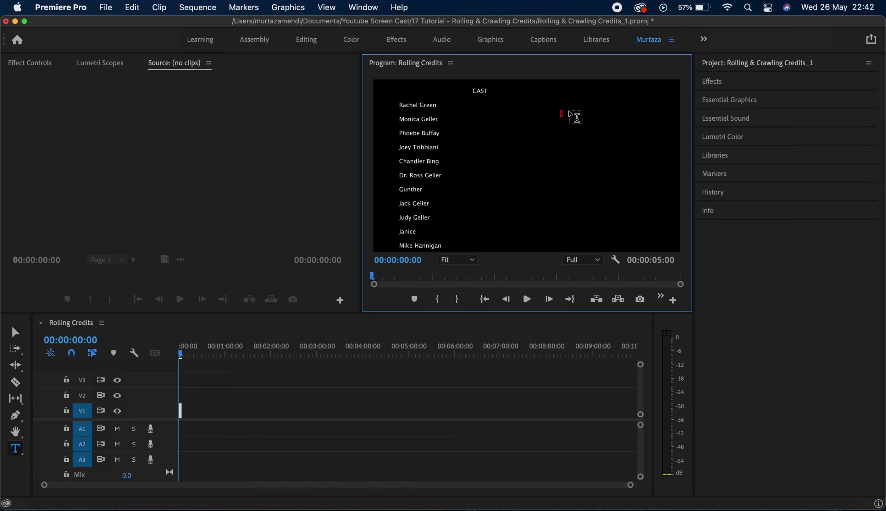
key(super+v)
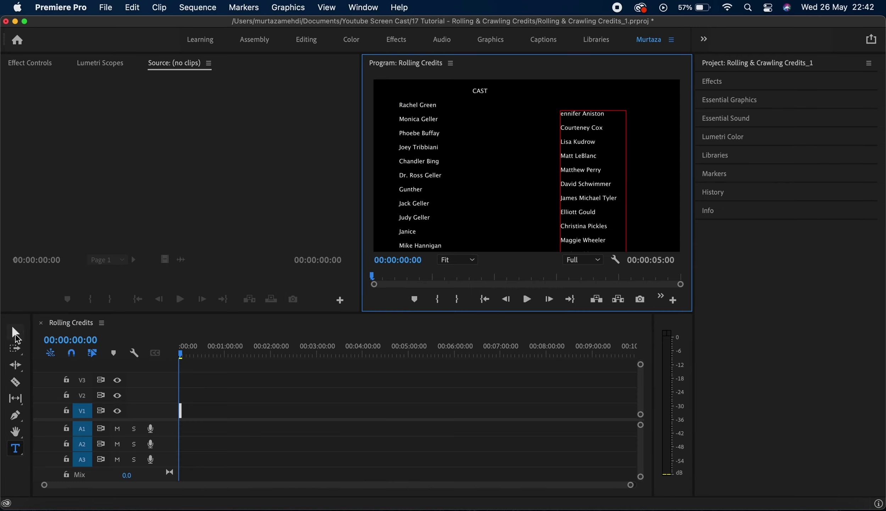
Step: Enlarge the CAST heading to font size 95 and reposition it at about 678.8, 131.8, centred above the name columns
click(16, 333)
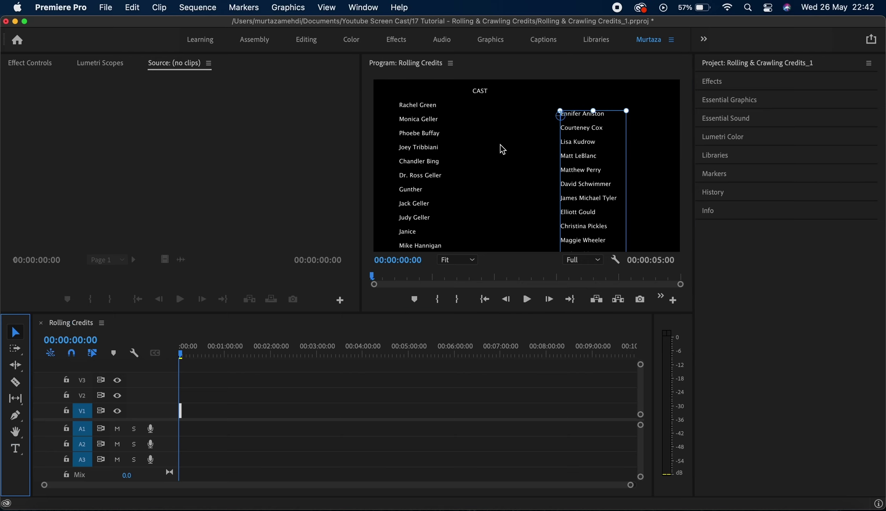
click(754, 101)
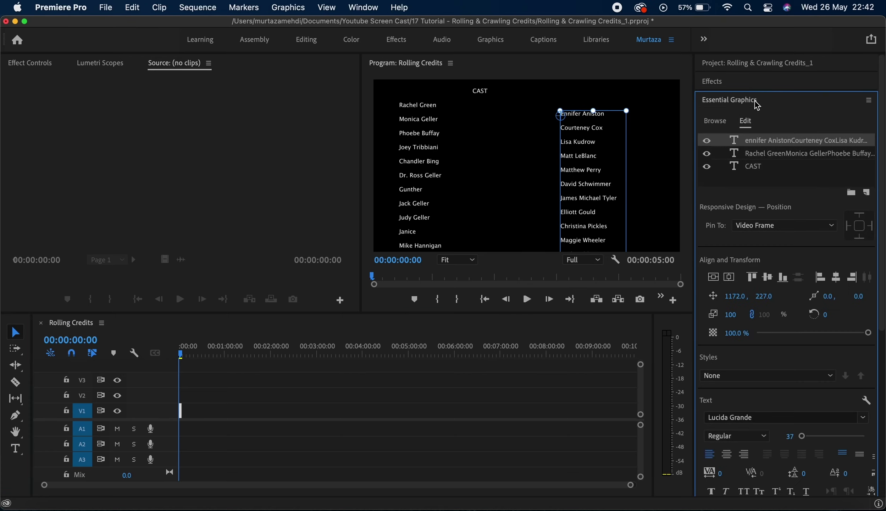
click(481, 94)
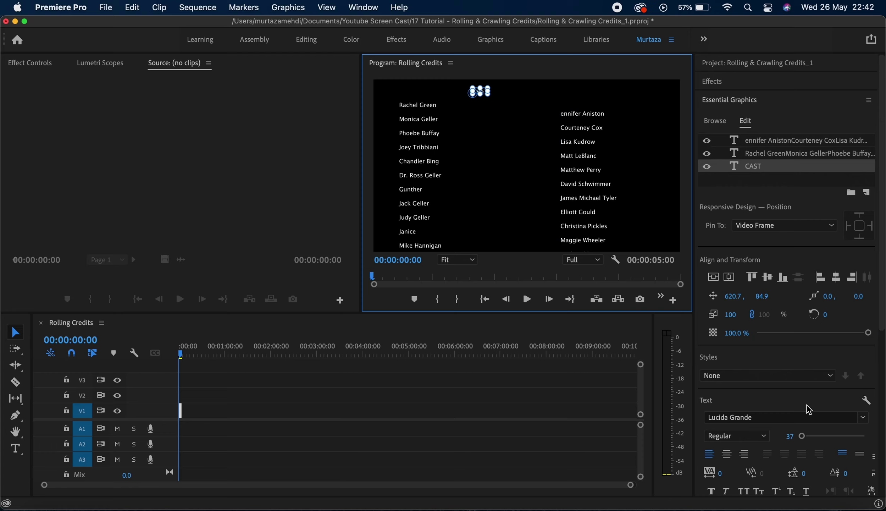
click(802, 437)
drag(801, 436, 804, 436)
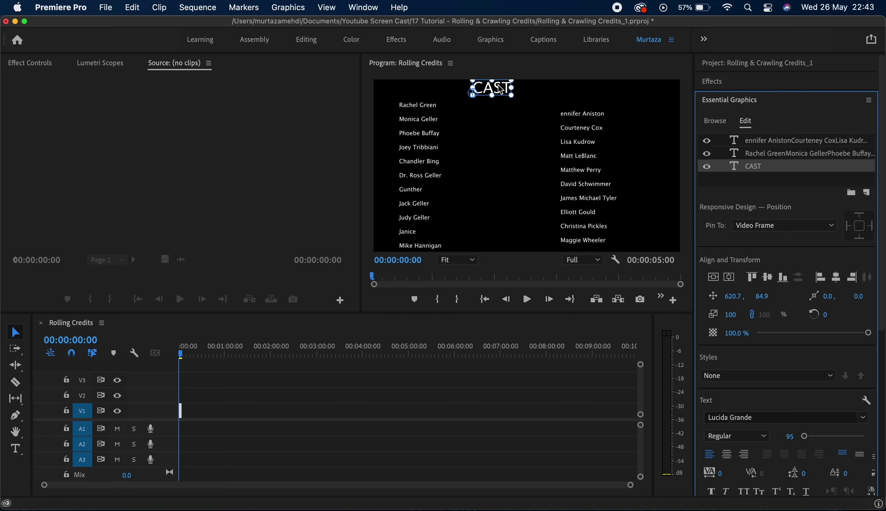
drag(496, 86, 509, 97)
Step: Move the character names to about 389.3, 227 and the actor names to about 947.6, 227 so both columns sit level below the heading
drag(421, 124, 457, 133)
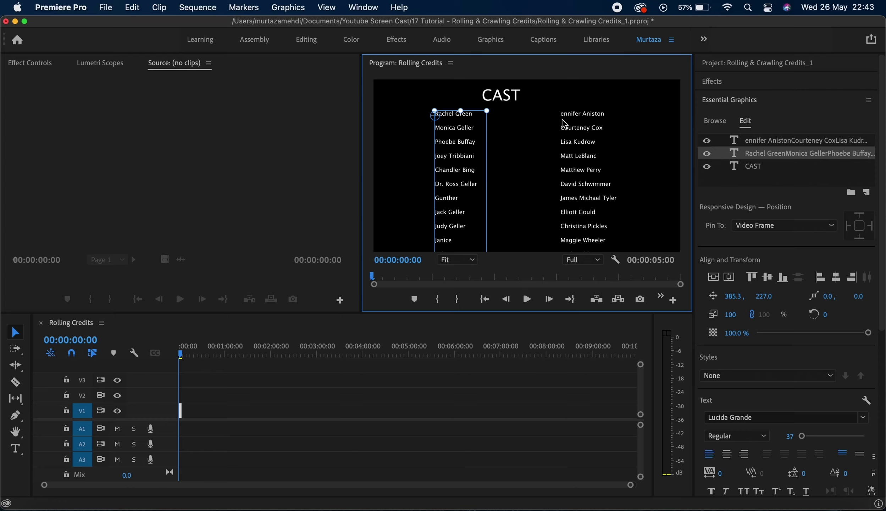
drag(563, 123, 540, 124)
drag(449, 134, 448, 132)
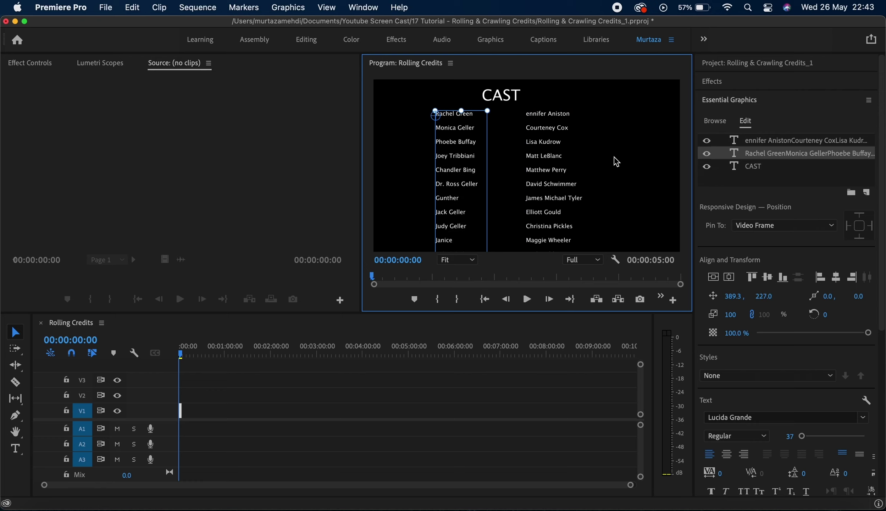
click(550, 157)
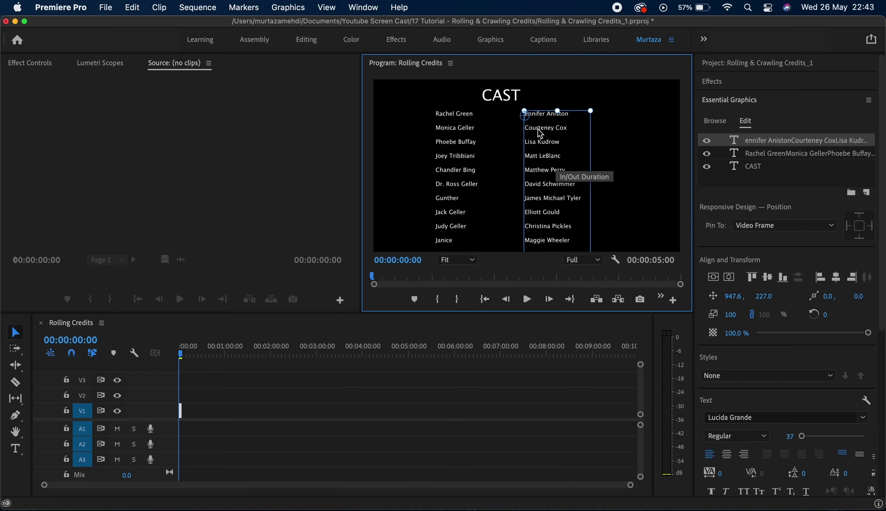
Step: Set the font size of both the actor-name and character-name columns to 35
click(505, 99)
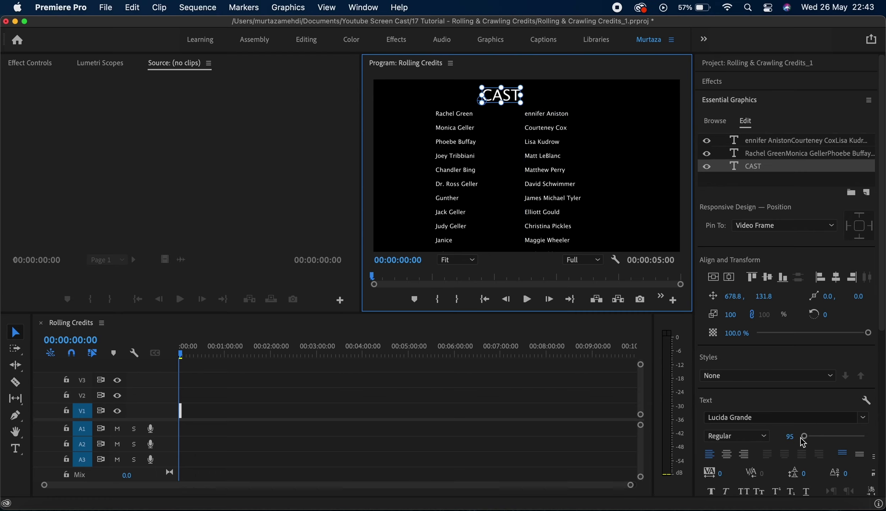
click(555, 160)
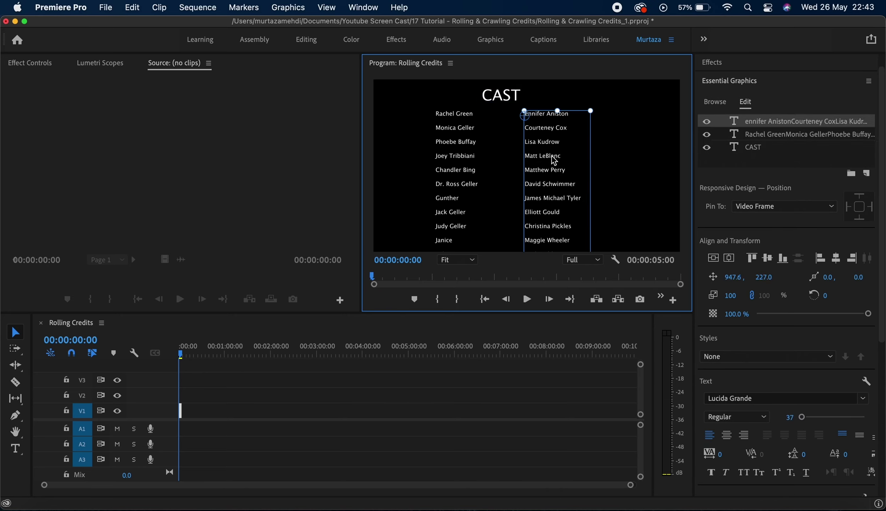
click(789, 415)
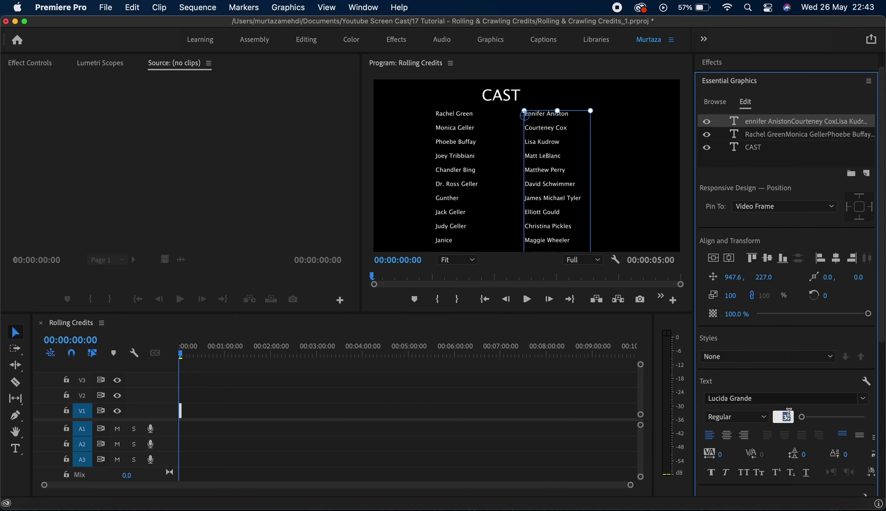
text(35)
key(Return)
click(646, 296)
click(788, 416)
text(35)
key(Return)
click(616, 177)
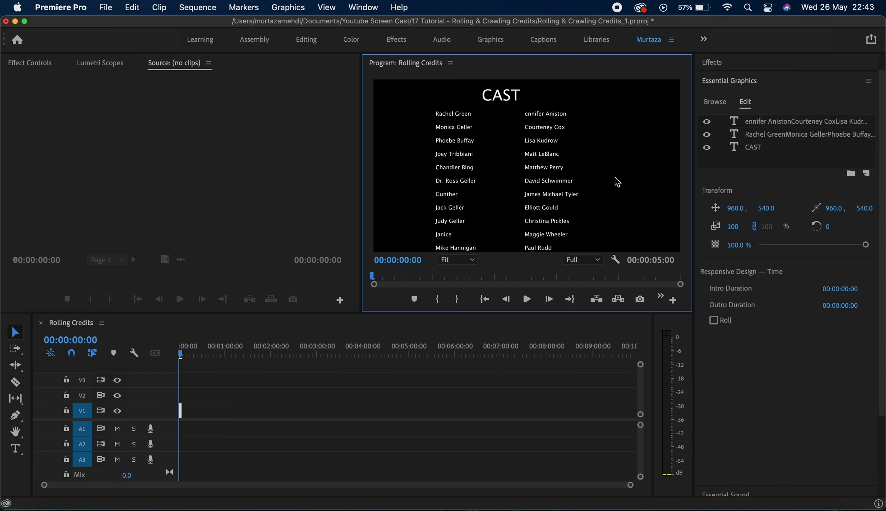
Step: Move the CAST heading slightly down to about 678.7, 139.8 and deselect the text layers
click(506, 89)
drag(508, 94, 511, 103)
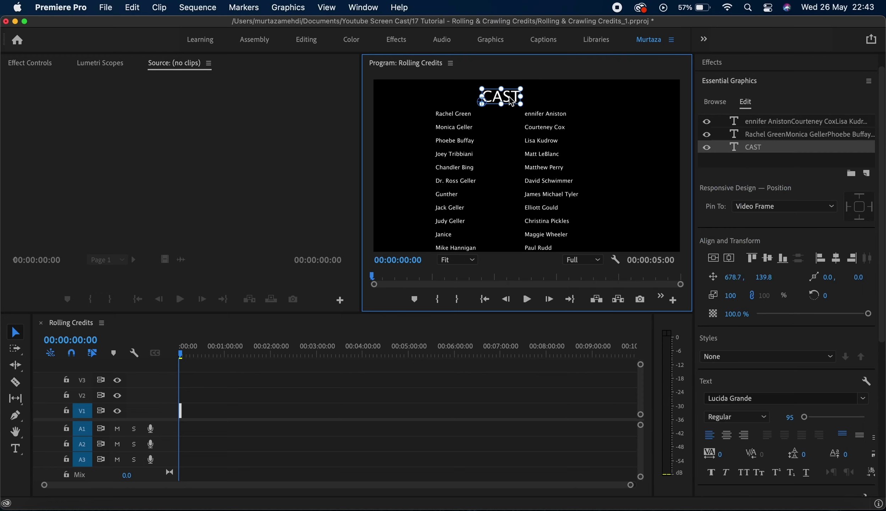
click(650, 159)
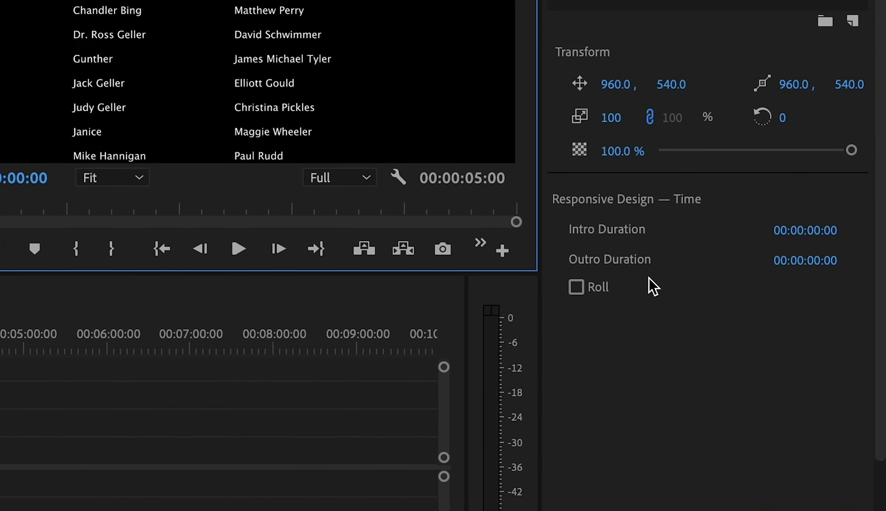
Step: Enable Roll for the graphic with Start Offscreen and End Offscreen, and set both Ease In and Ease Out to 5 frames
click(575, 288)
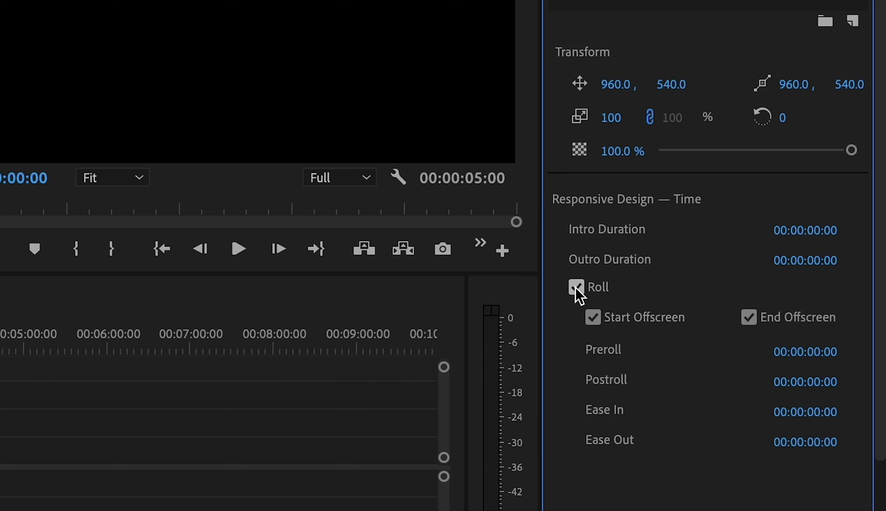
click(593, 322)
click(830, 416)
text(5)
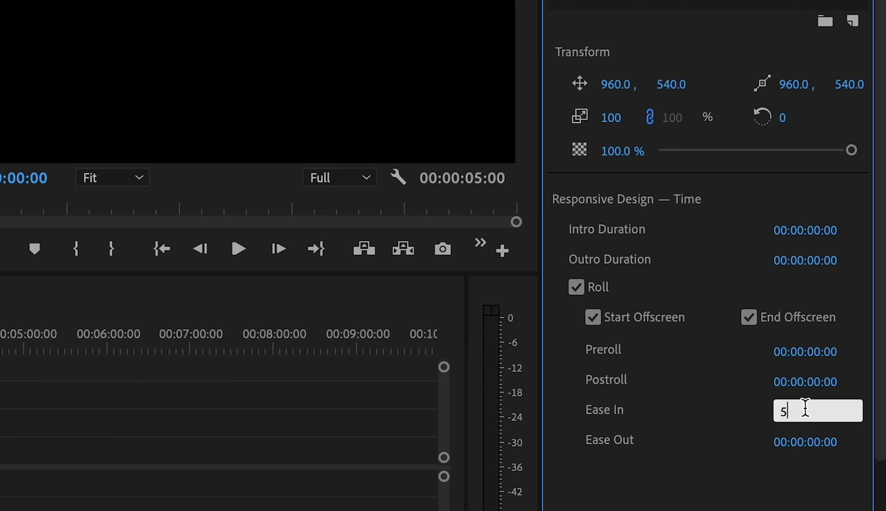
click(809, 440)
text(5)
key(Return)
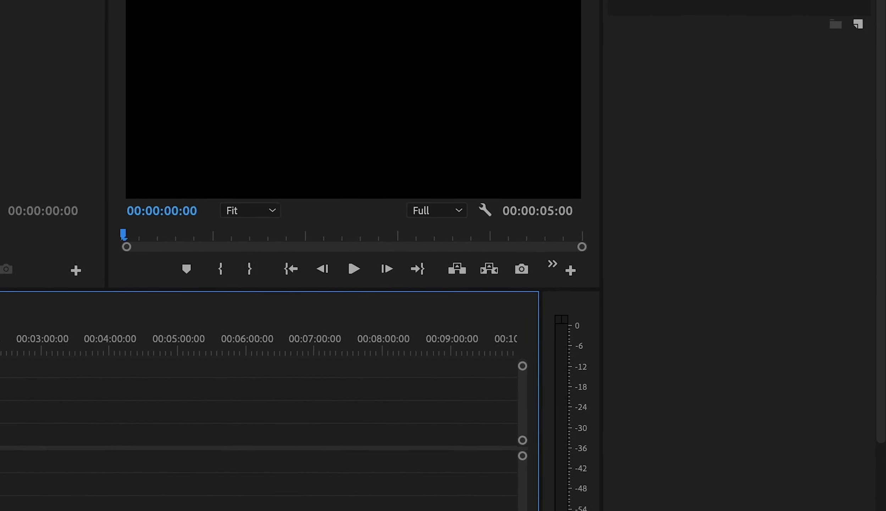
Step: Extend the credits clip on V1 to about 13 seconds 21 frames and play back the roll
drag(105, 418, 136, 417)
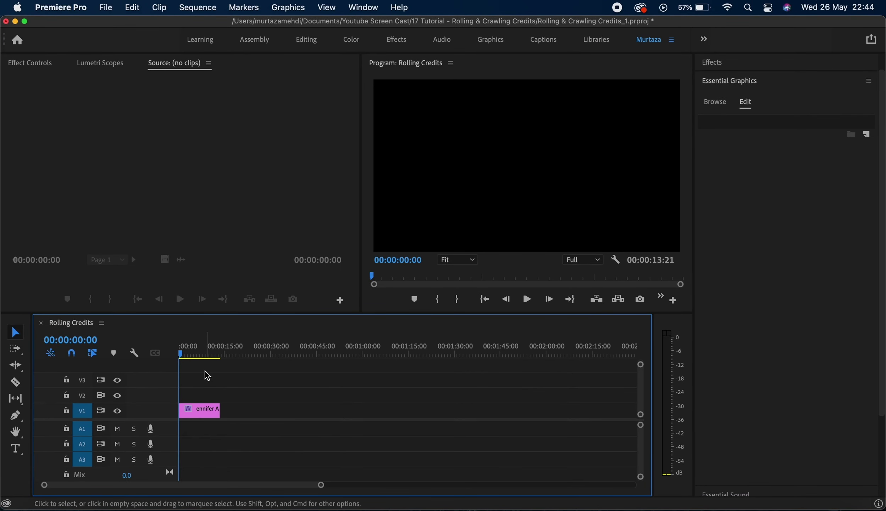
key(space)
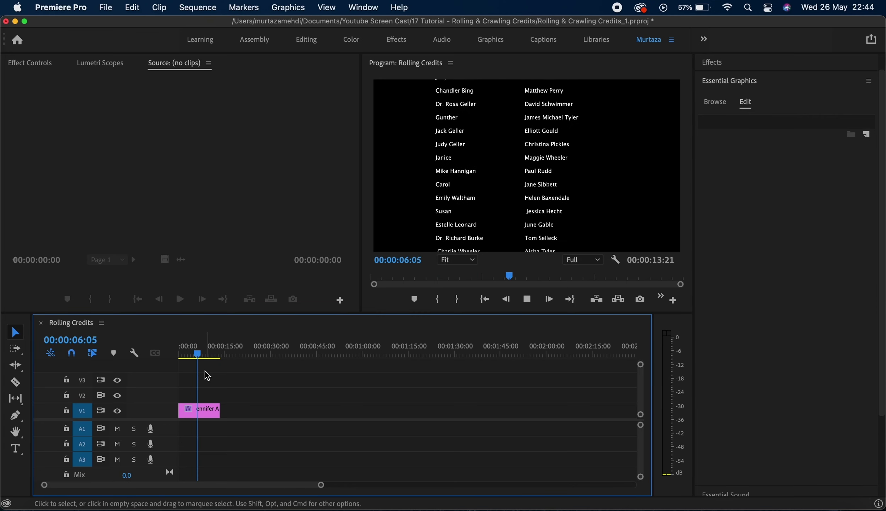
key(space)
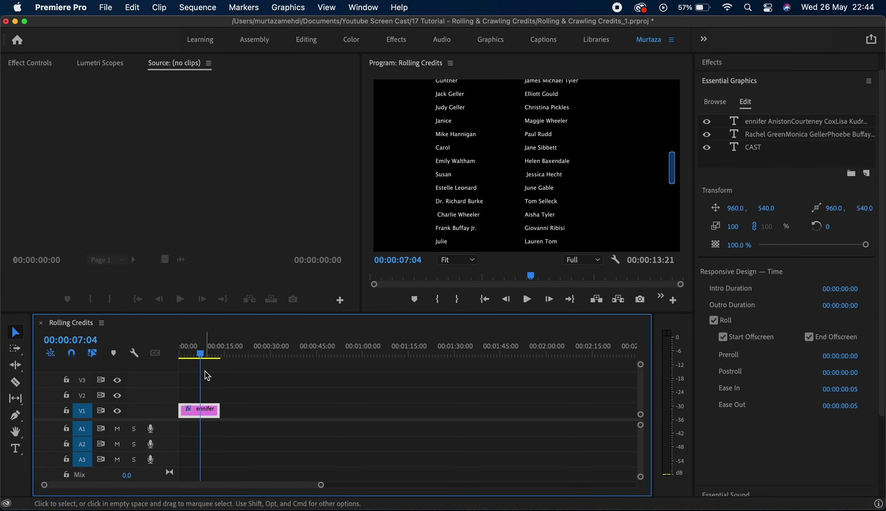
Step: Reselect the credits clip to check its roll settings, and collapse the Essential Graphics settings
click(270, 382)
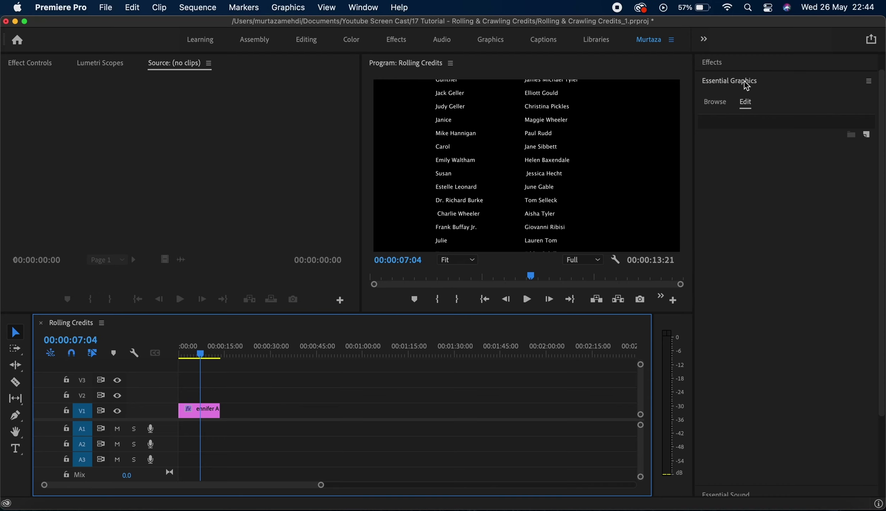
click(213, 411)
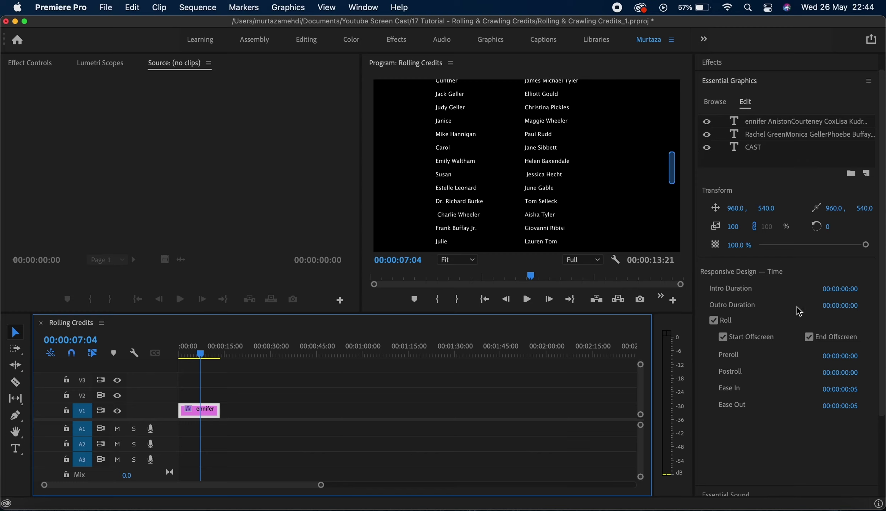
click(749, 83)
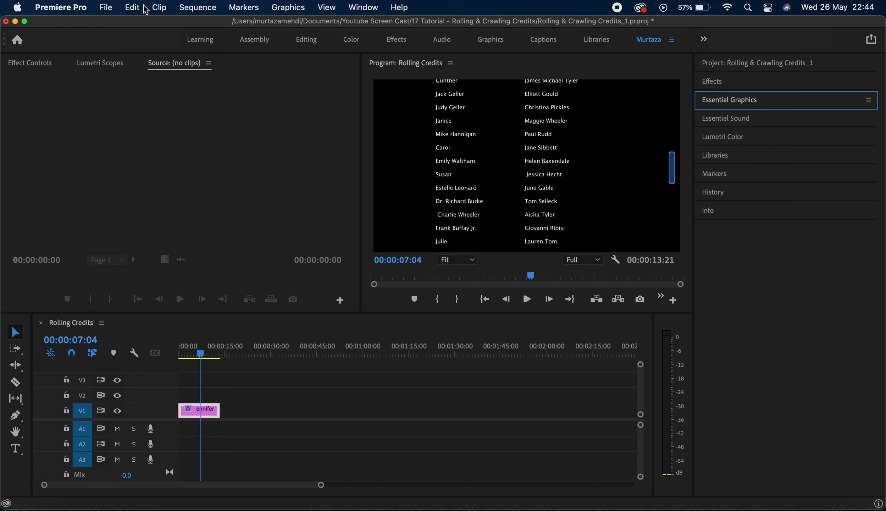
Step: Create a legacy title named "Crawl" and add the text "Premier PRo Course" in the lower part of the frame
click(113, 7)
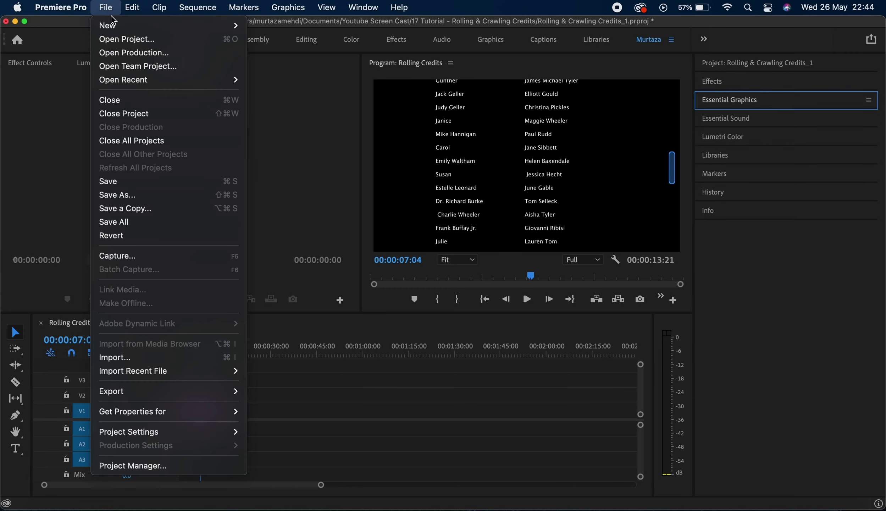
mouse_move(114, 26)
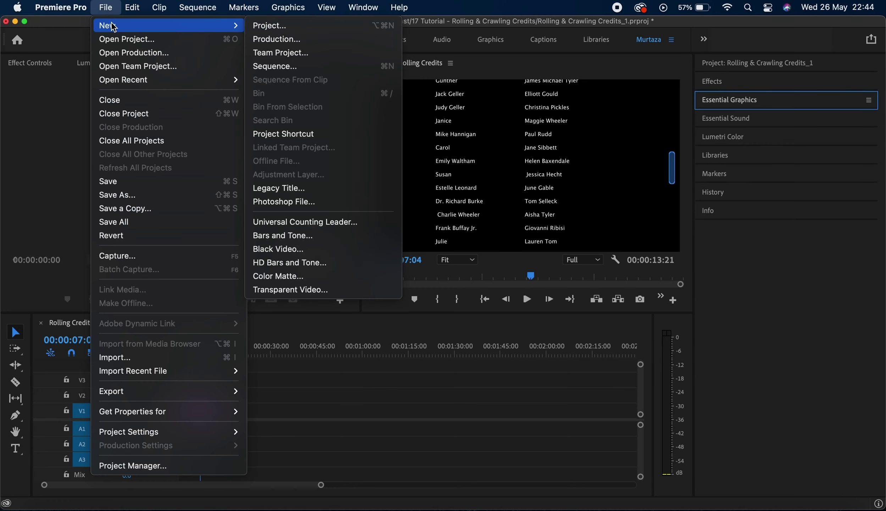
click(269, 190)
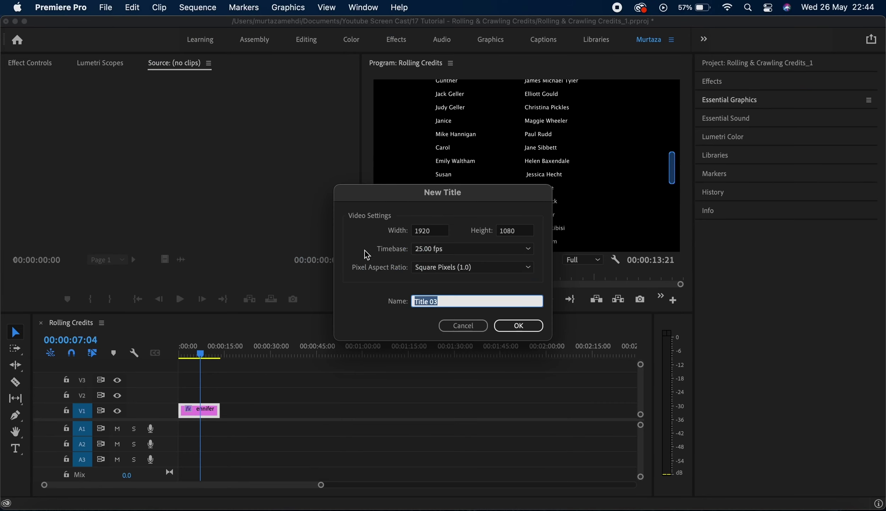
text(Crawl)
key(Return)
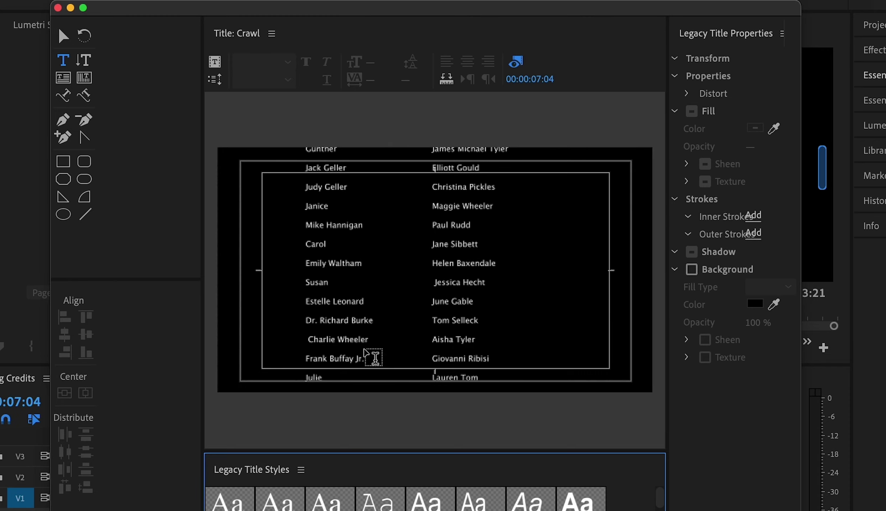
click(364, 344)
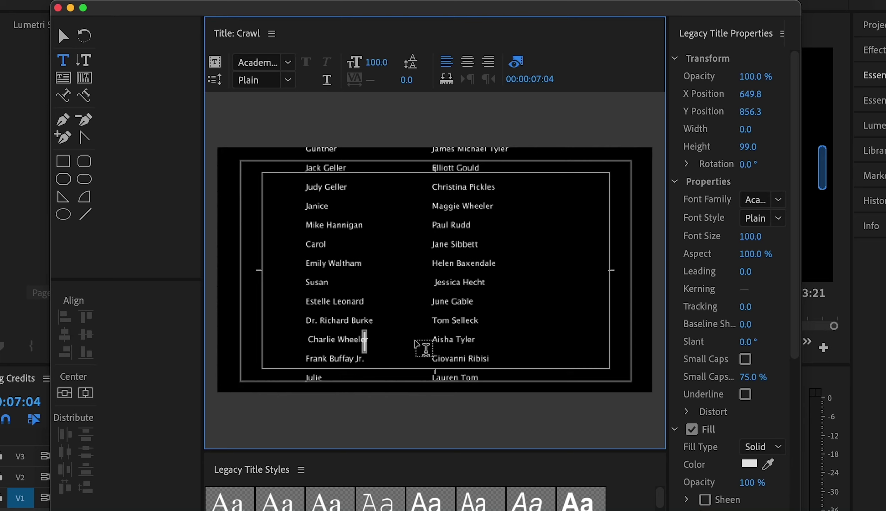
text(Premier PRo Course)
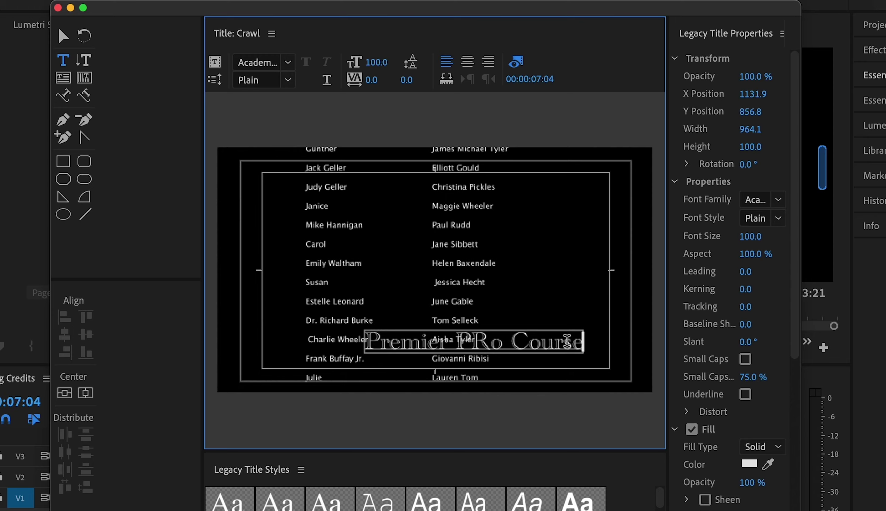
Step: Change the title text to an Adobe font in Regular style and move it slightly down and to the left
drag(572, 342, 345, 342)
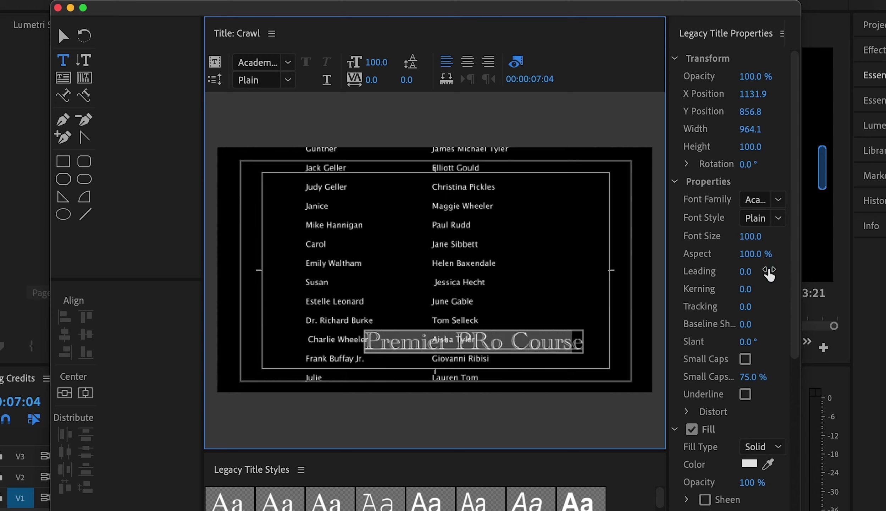
click(778, 200)
click(782, 238)
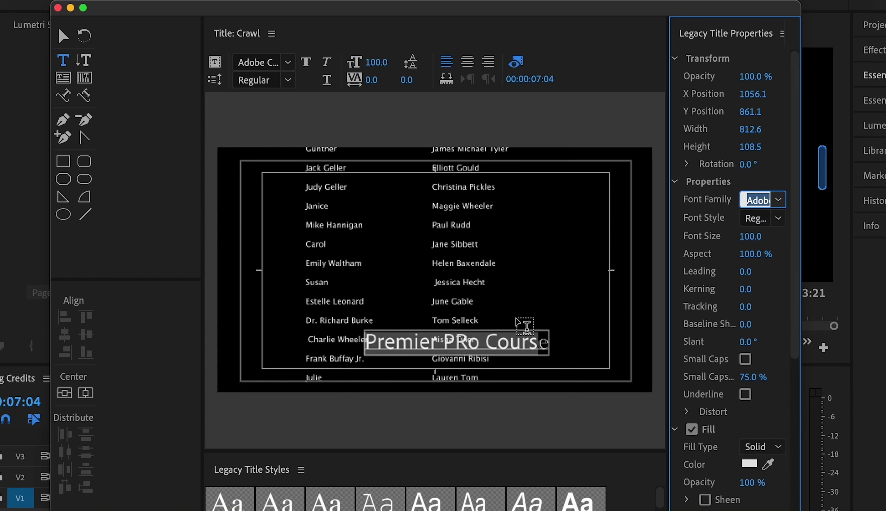
click(64, 36)
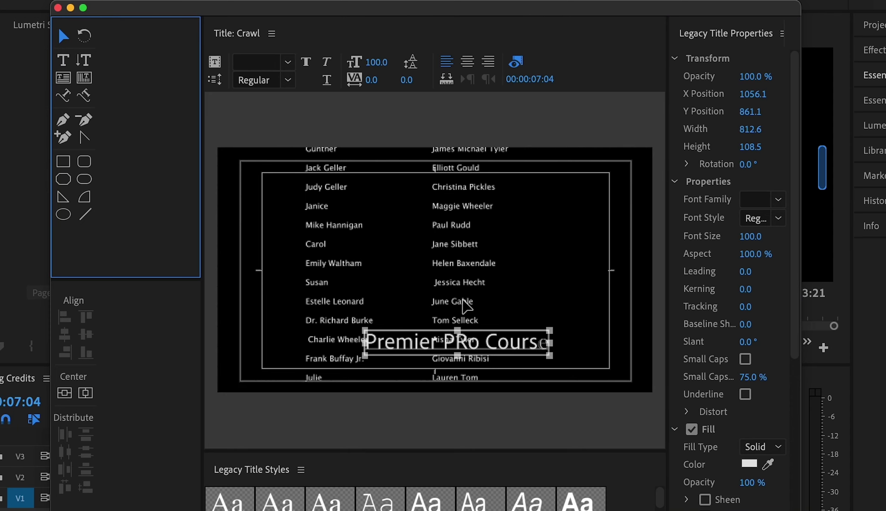
drag(494, 340, 467, 353)
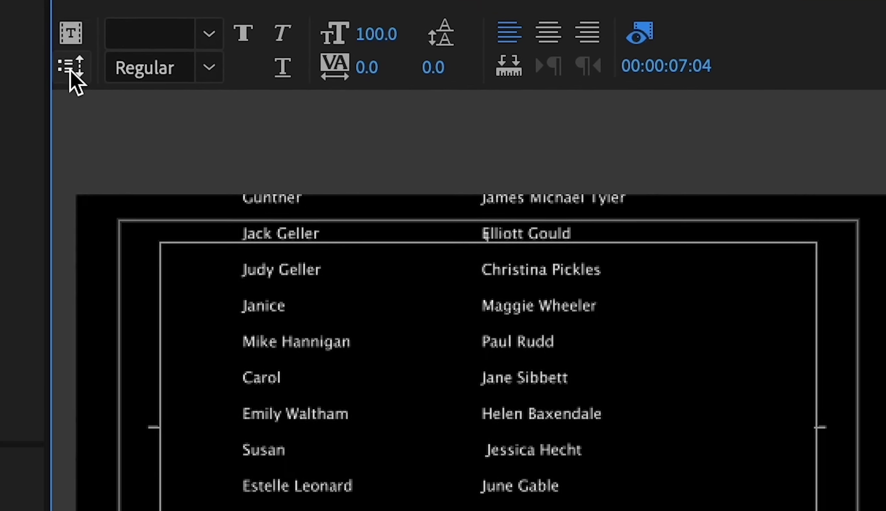
Step: Set the title to Crawl Left with Start Off Screen and End Off Screen enabled, and close the title editor
click(114, 148)
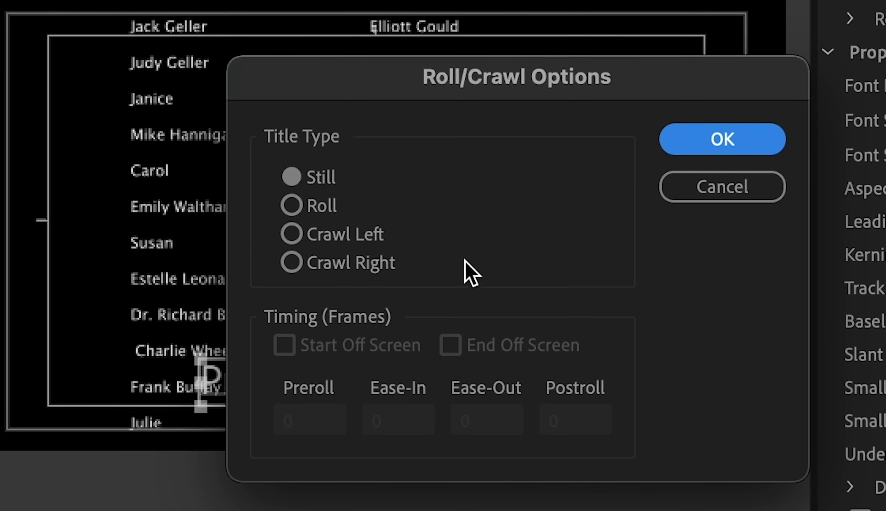
click(291, 235)
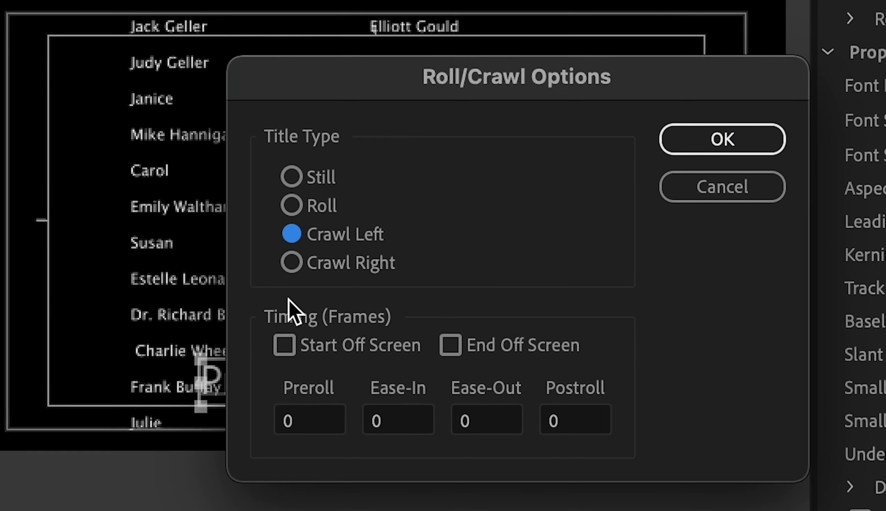
click(285, 343)
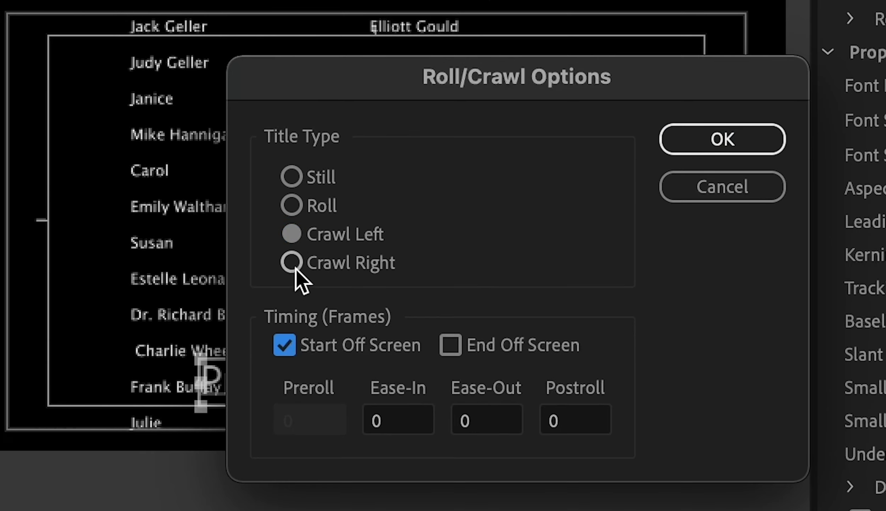
click(450, 349)
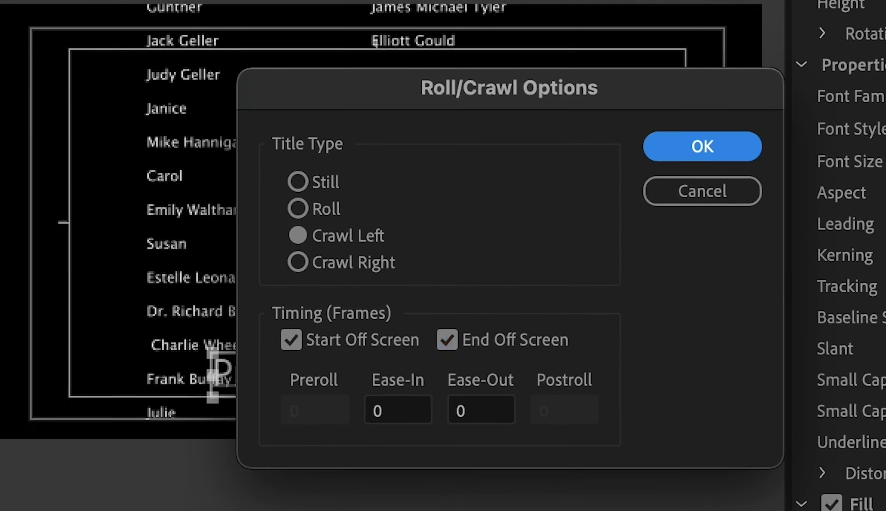
click(705, 145)
key(super+w)
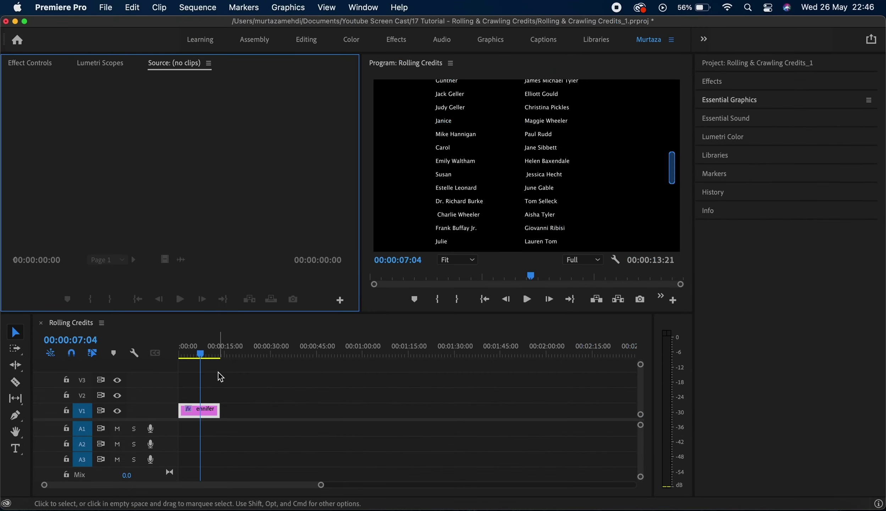
Step: Place the Crawl title on V1 at about 34 seconds, past the rolling credits clip, and play it from its start
drag(201, 353, 241, 354)
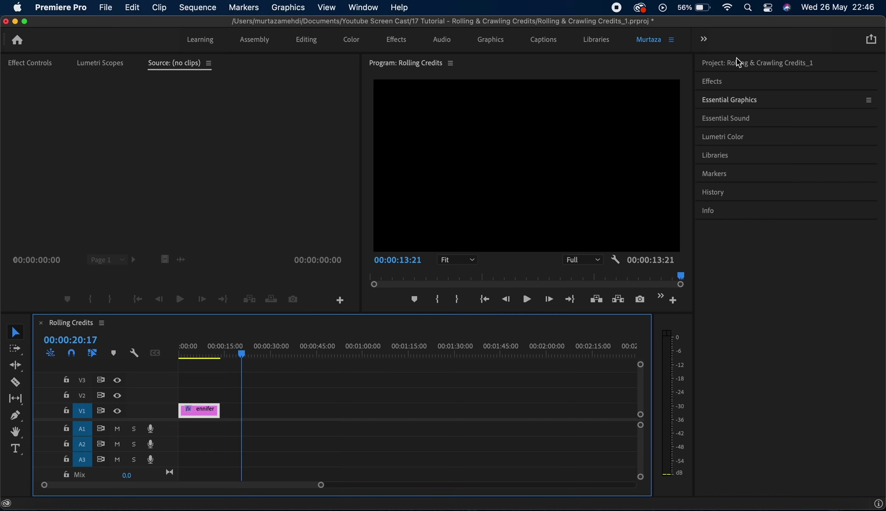
click(738, 62)
drag(767, 134, 290, 410)
click(247, 354)
drag(255, 358, 283, 356)
key(space)
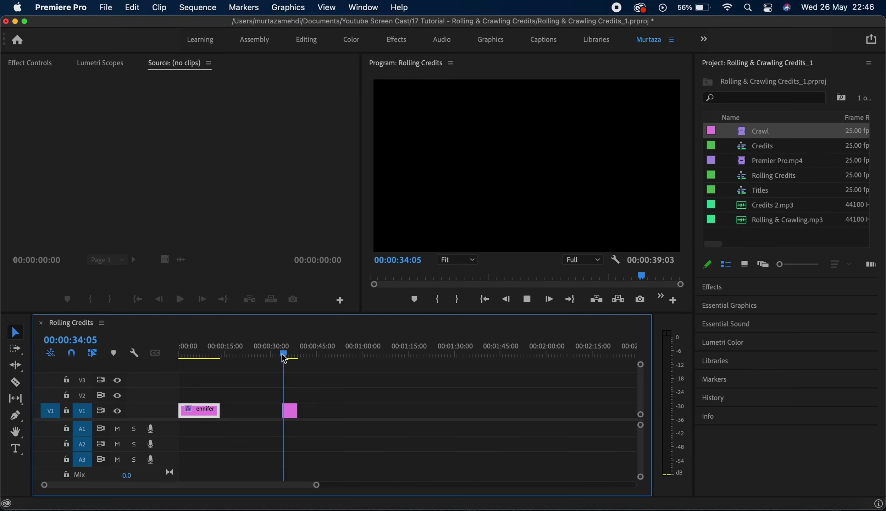